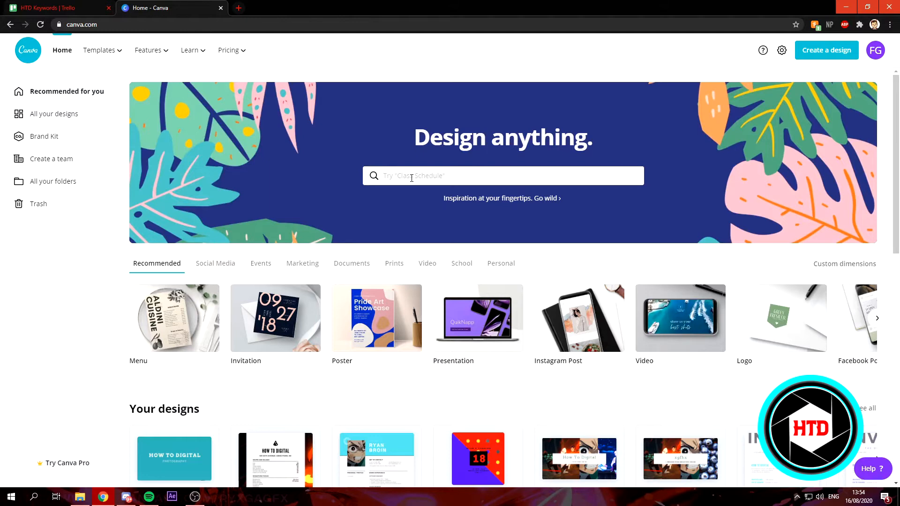
# Step: Search Canva for 'invoice' and browse the resulting grid of invoice templates
pyautogui.write('invoice')
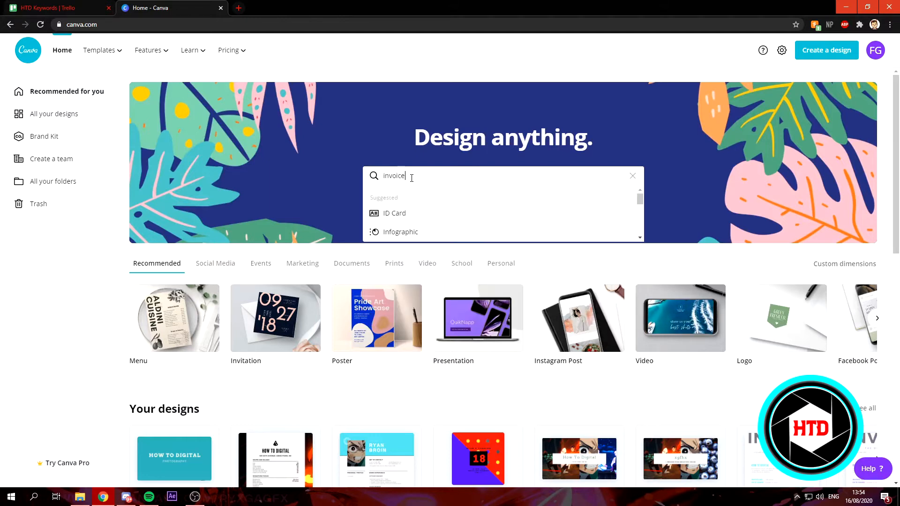
pyautogui.click(461, 217)
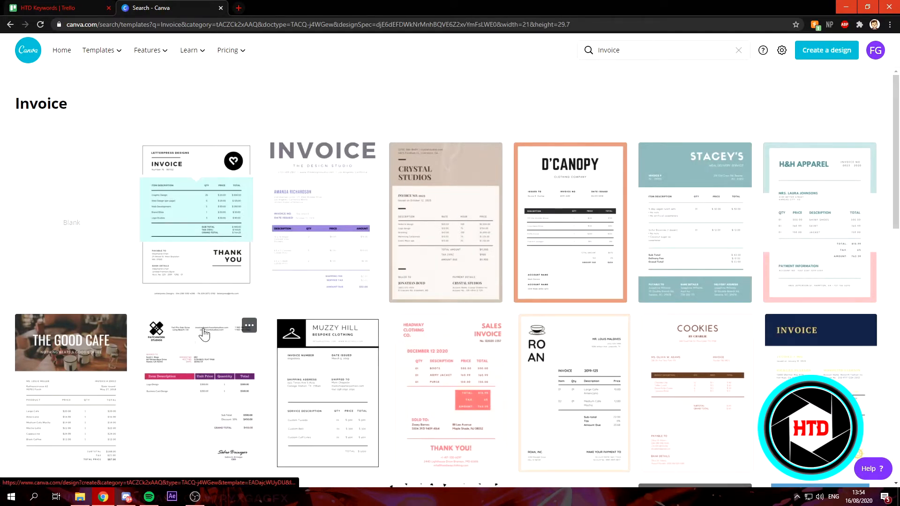
pyautogui.scroll(-5, 286, 345)
pyautogui.scroll(-5, 286, 345)
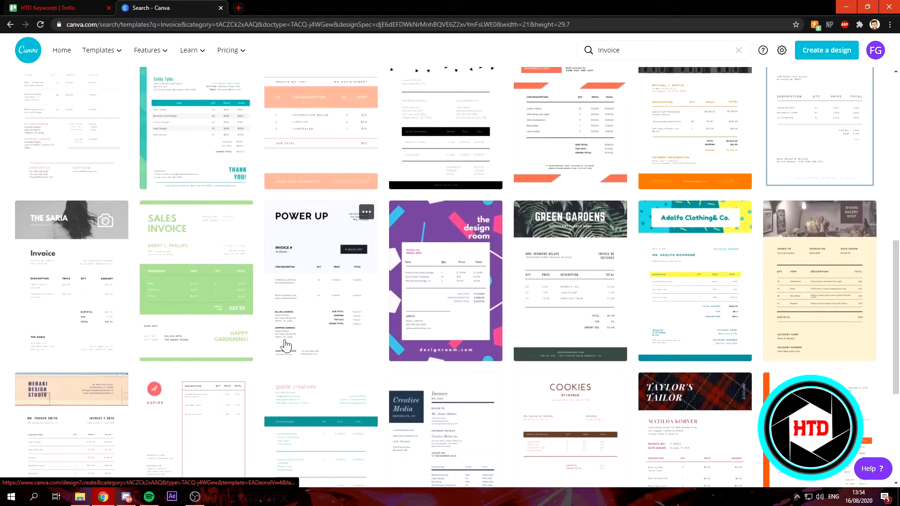
pyautogui.scroll(9, 286, 345)
pyautogui.scroll(1, 284, 346)
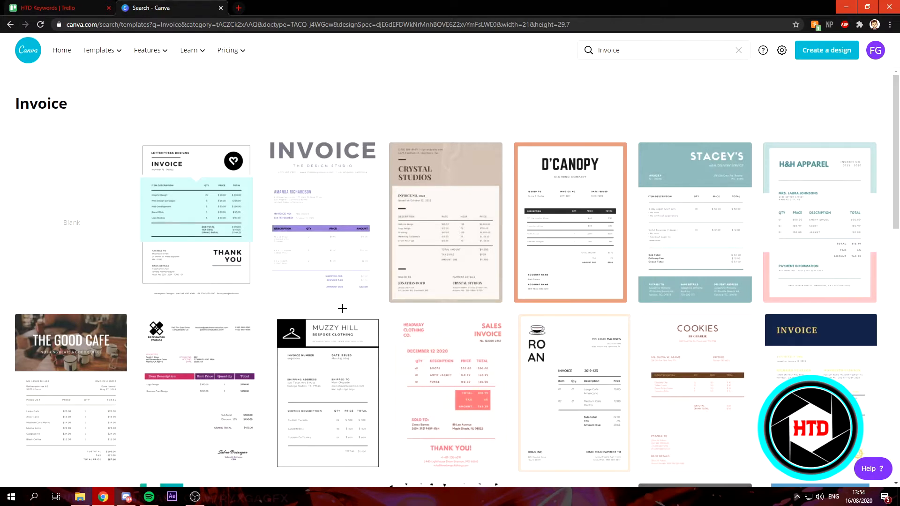
pyautogui.scroll(-3, 342, 308)
pyautogui.scroll(3, 338, 318)
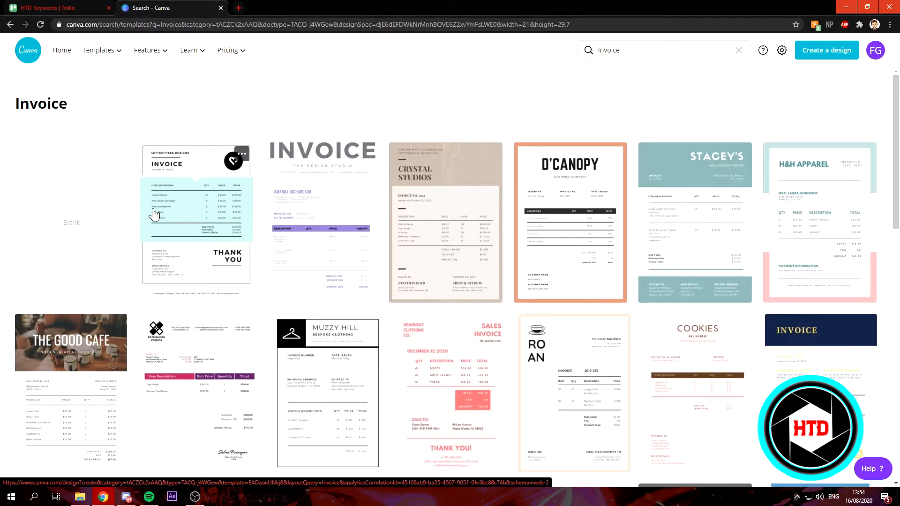
# Step: Open The Design Studio's purple INVOICE template and browse all Business Invoice templates alongside it
pyautogui.click(291, 215)
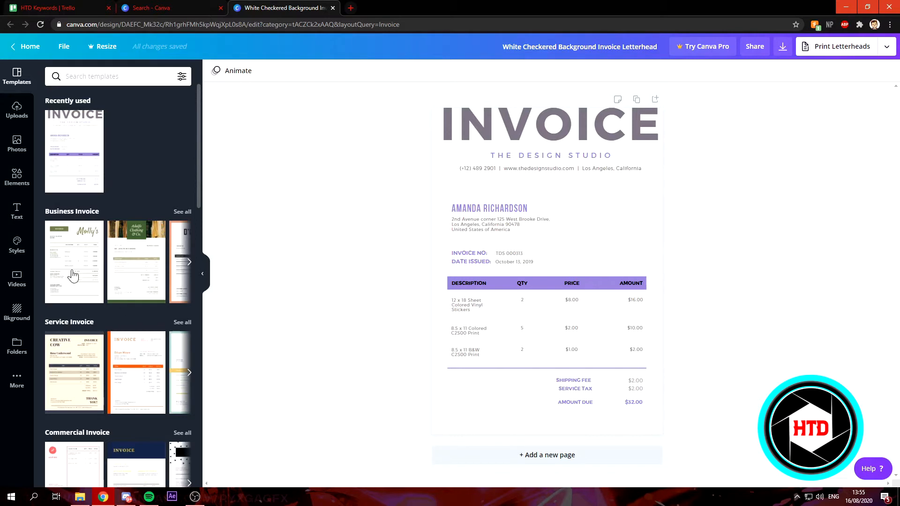
pyautogui.click(180, 212)
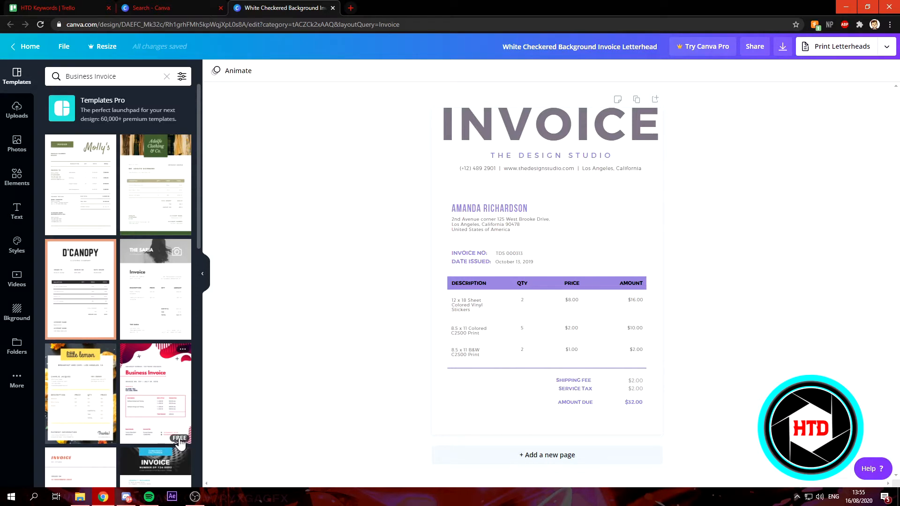
pyautogui.scroll(-5, 169, 375)
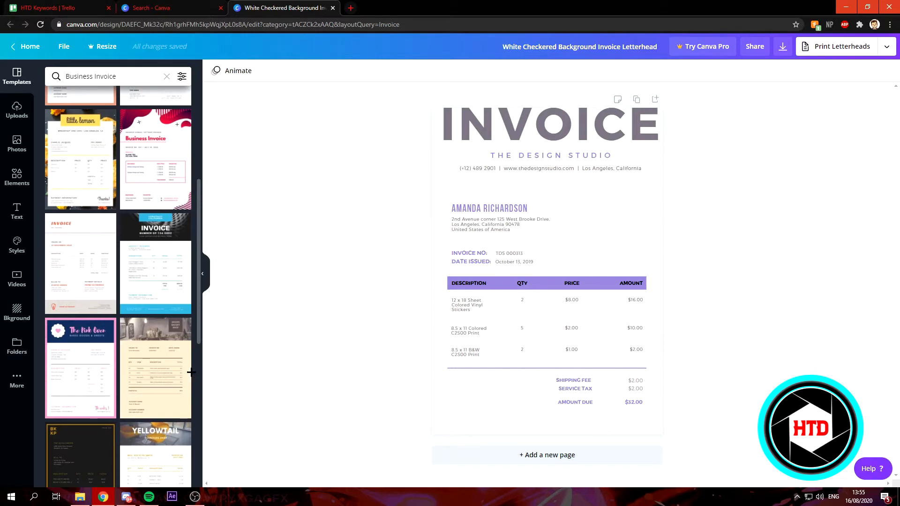
pyautogui.scroll(-3, 167, 348)
pyautogui.scroll(-4, 74, 345)
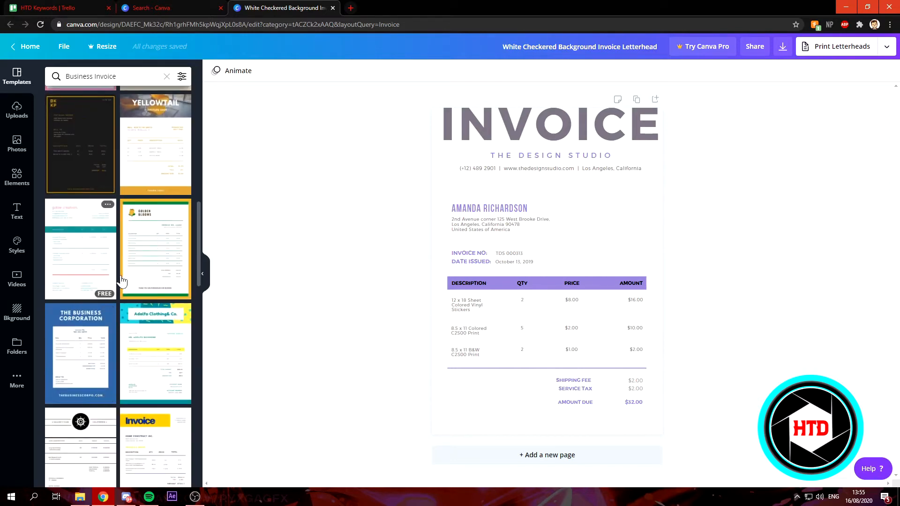
pyautogui.scroll(-3, 80, 357)
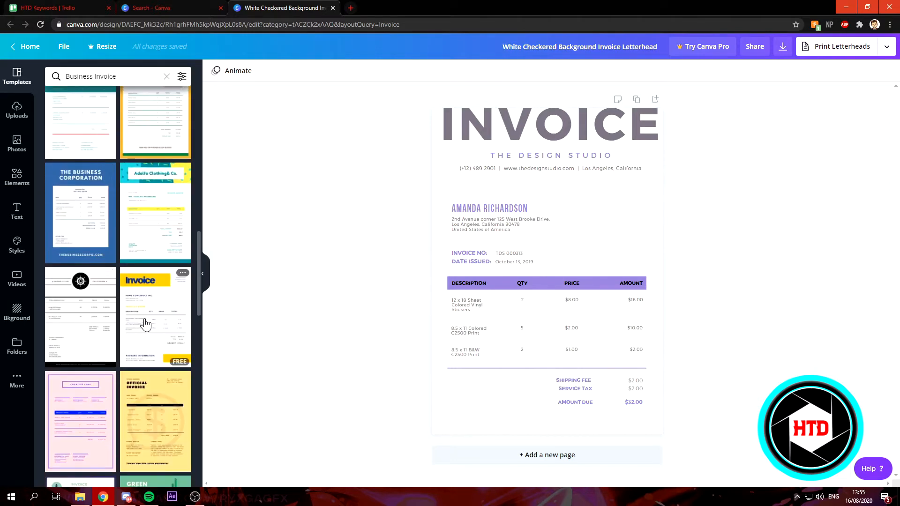
pyautogui.scroll(-3, 154, 417)
pyautogui.scroll(-5, 94, 351)
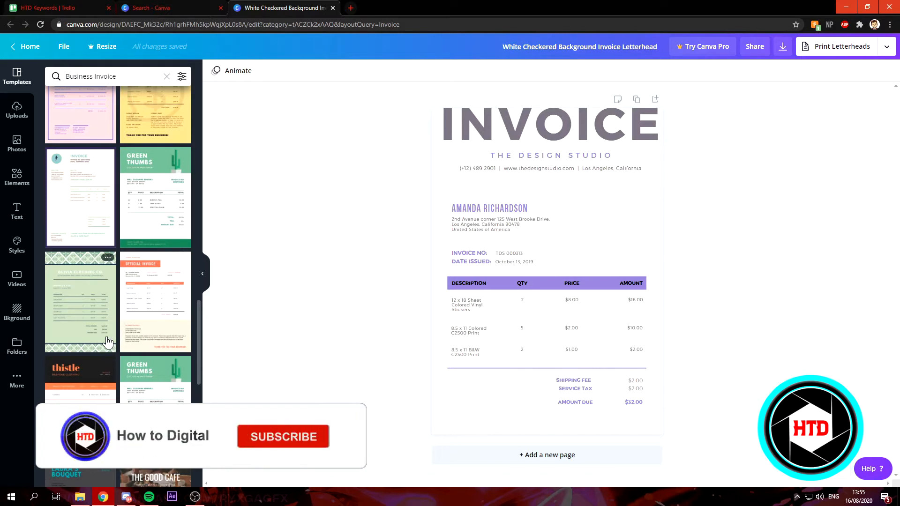
pyautogui.scroll(2, 125, 240)
pyautogui.scroll(10, 124, 240)
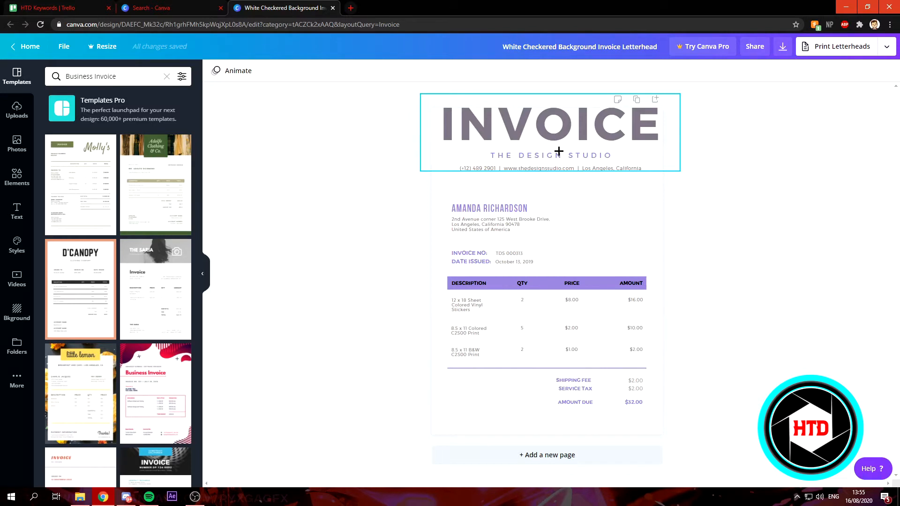
# Step: Replace the invoice header subtitle with 'HOW TO DIGITAL'
pyautogui.doubleClick(556, 120)
pyautogui.click(526, 120)
pyautogui.click(570, 157)
pyautogui.tripleClick(603, 156)
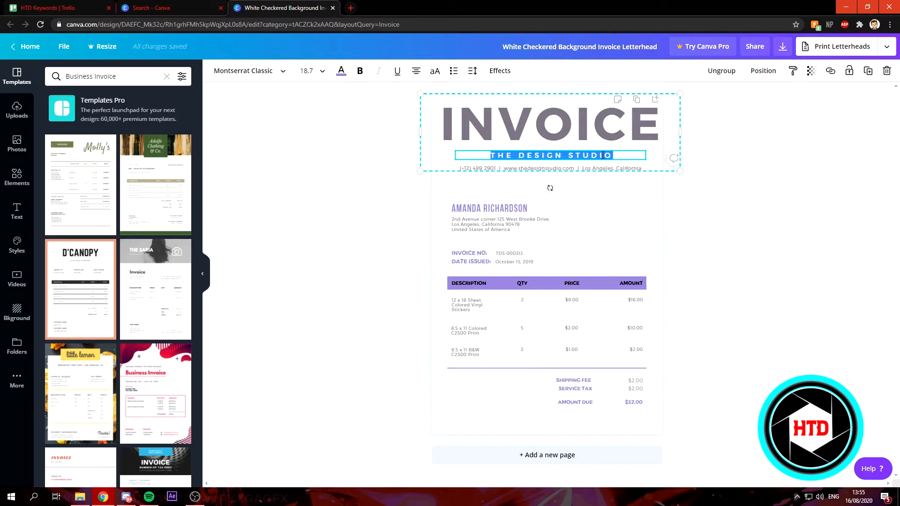
pyautogui.write('HOW')
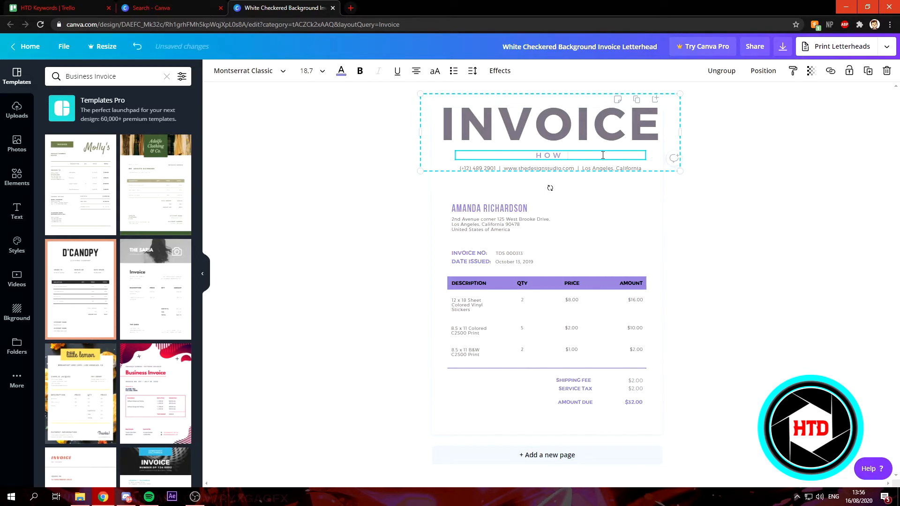
pyautogui.write(' TO DIGITAL')
pyautogui.click(562, 173)
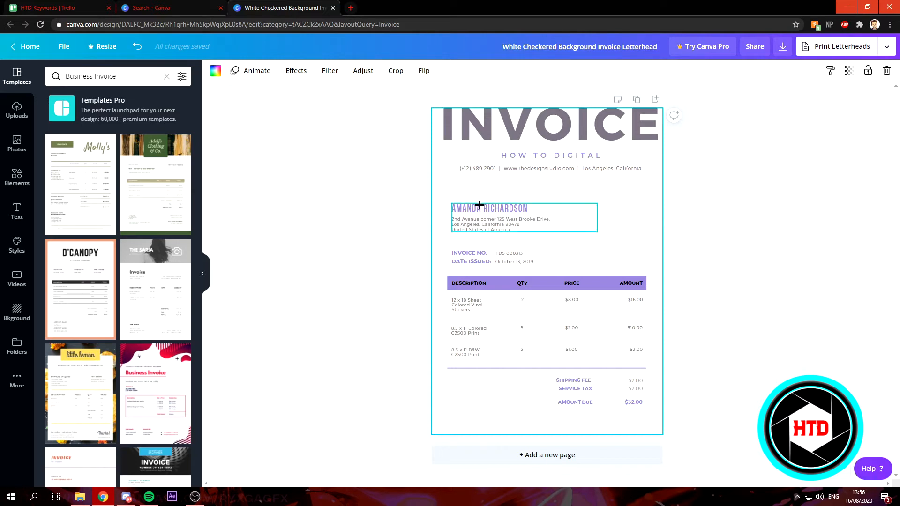
# Step: Replace the sample client name above the address with a new customer's name
pyautogui.click(460, 207)
pyautogui.doubleClick(468, 208)
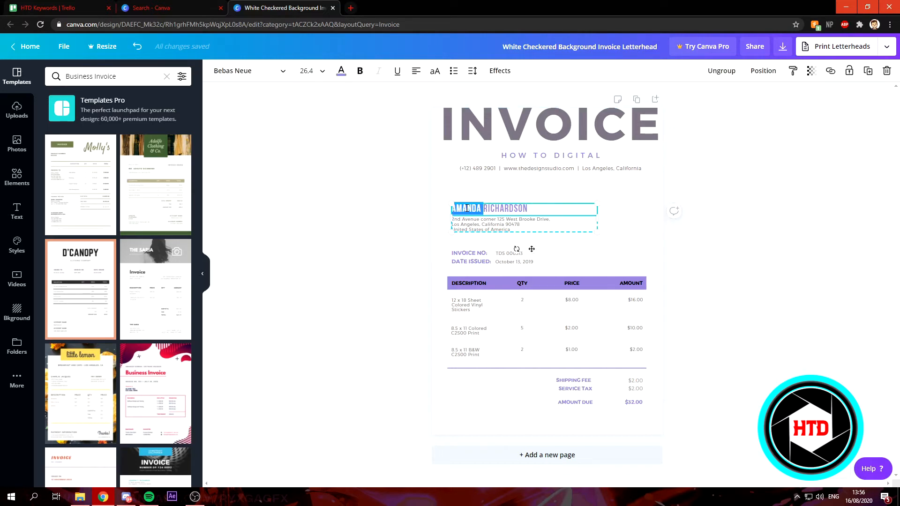
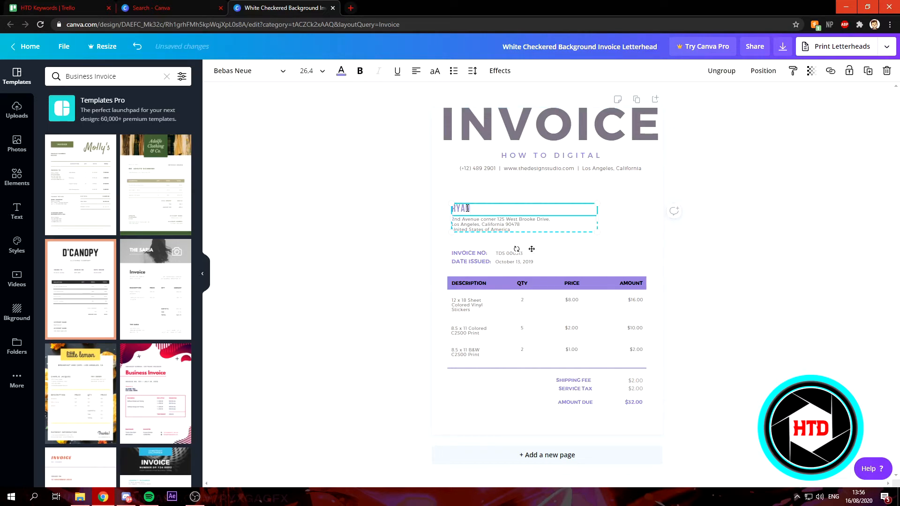
pyautogui.click(520, 224)
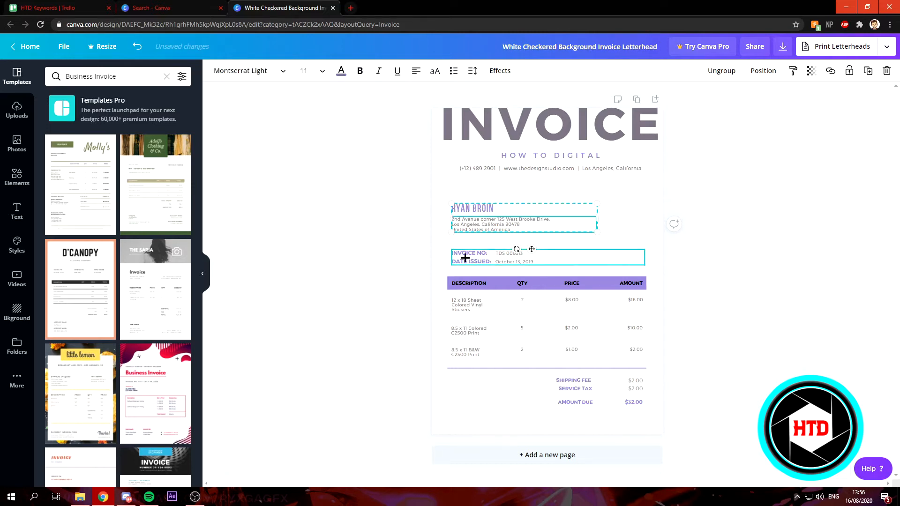
pyautogui.click(817, 483)
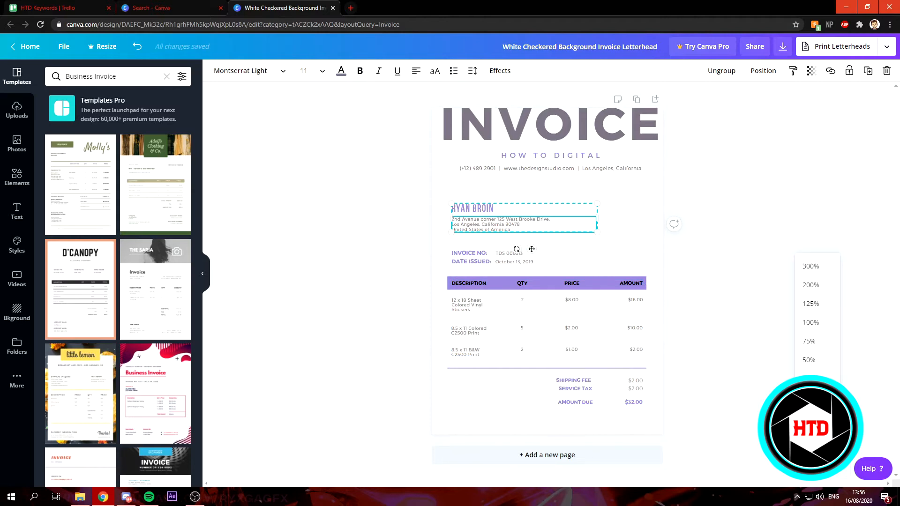
# Step: Zoom in and change the first item's price to $10.00 and amount to $25.00
pyautogui.click(807, 318)
pyautogui.scroll(-2, 701, 331)
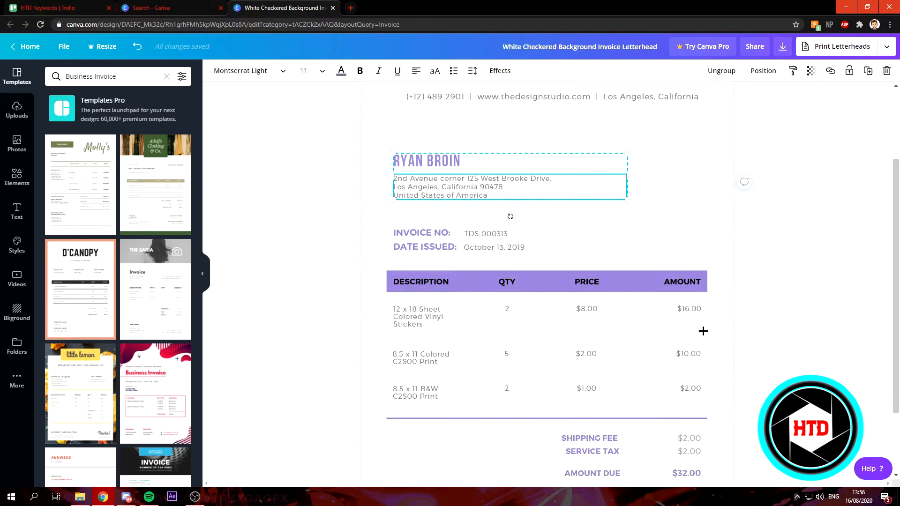
pyautogui.click(471, 232)
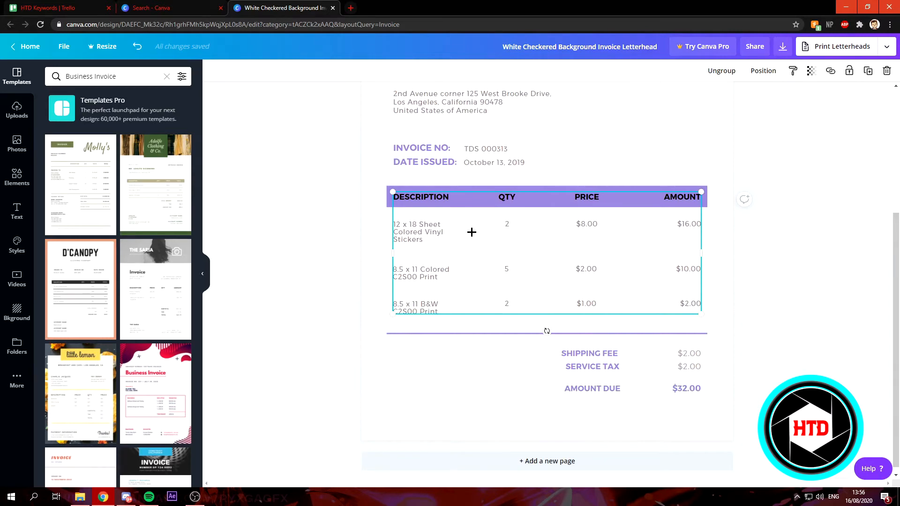
pyautogui.click(585, 224)
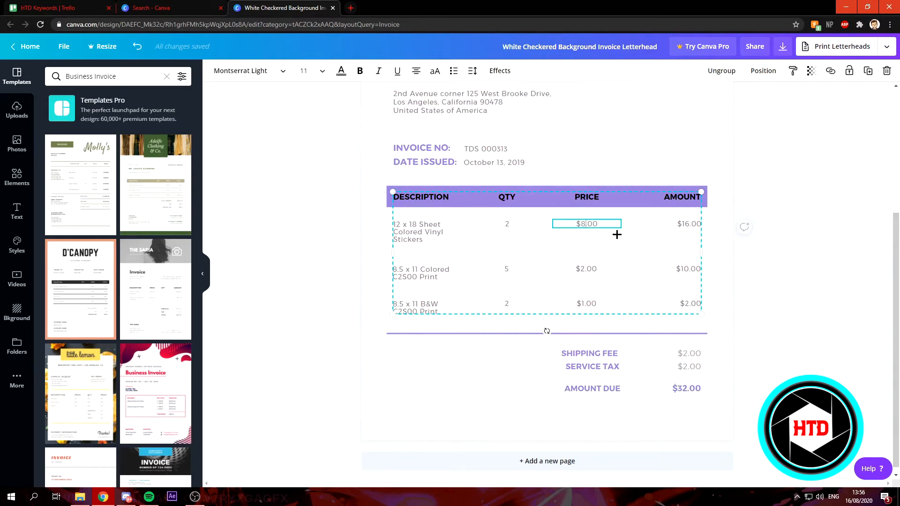
pyautogui.press('BackSpace')
pyautogui.write('10')
pyautogui.click(683, 223)
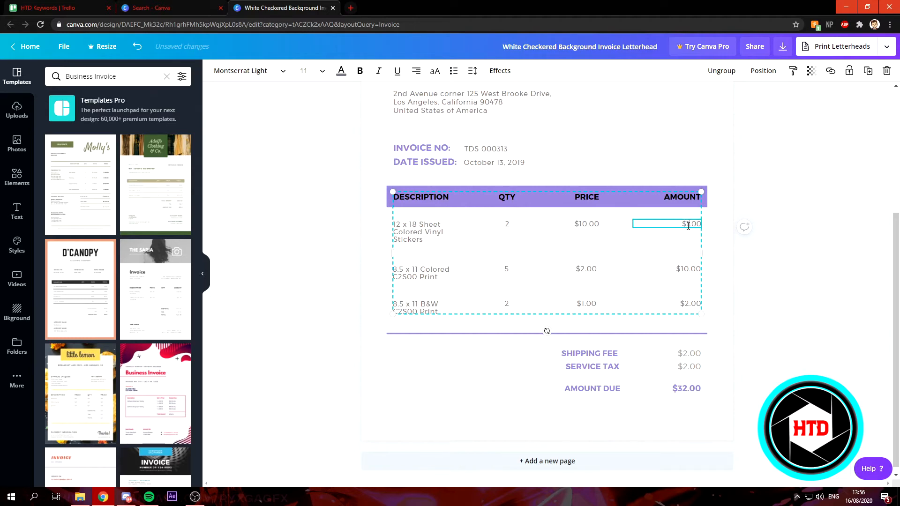
pyautogui.write('2')
# Step: Select the purple table header bar for recolouring
pyautogui.scroll(2, 436, 234)
pyautogui.click(626, 245)
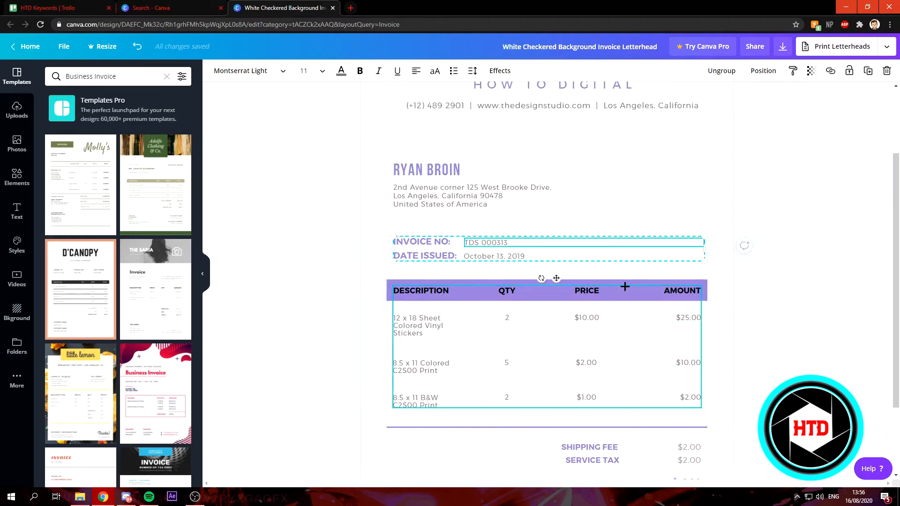
pyautogui.scroll(2, 625, 286)
pyautogui.scroll(-2, 625, 286)
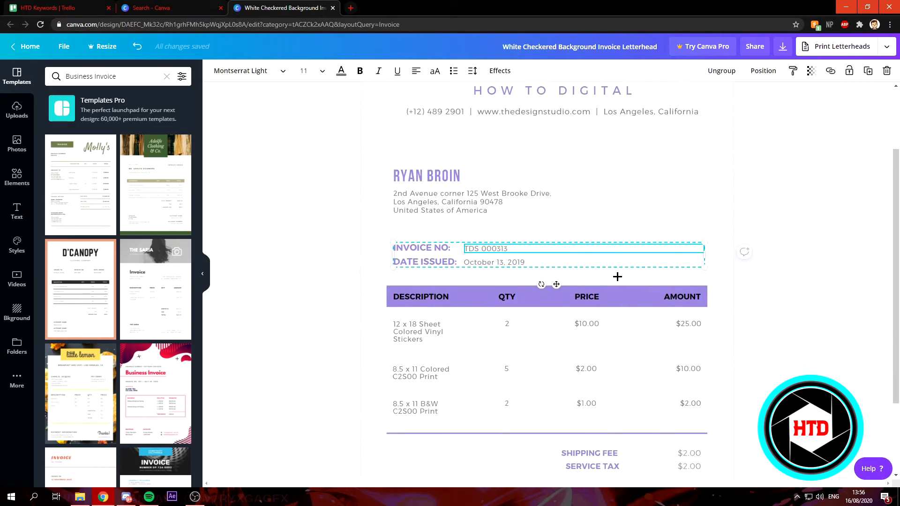
pyautogui.click(605, 288)
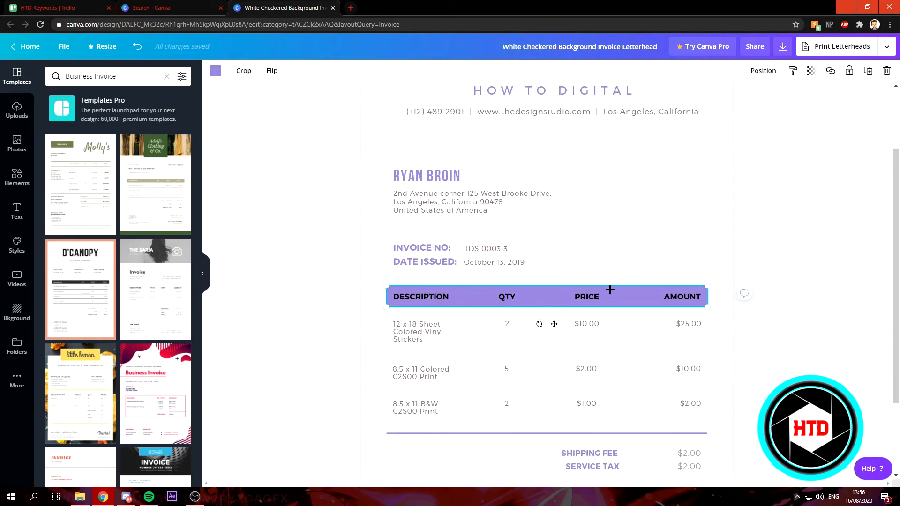
# Step: Make the table header bar Turquoise blue, after briefly trying a custom green
pyautogui.click(215, 71)
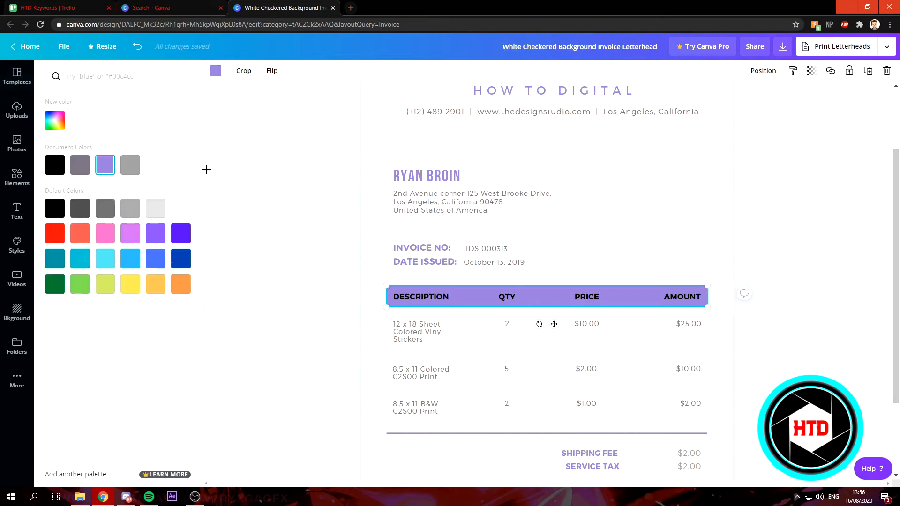
pyautogui.click(105, 264)
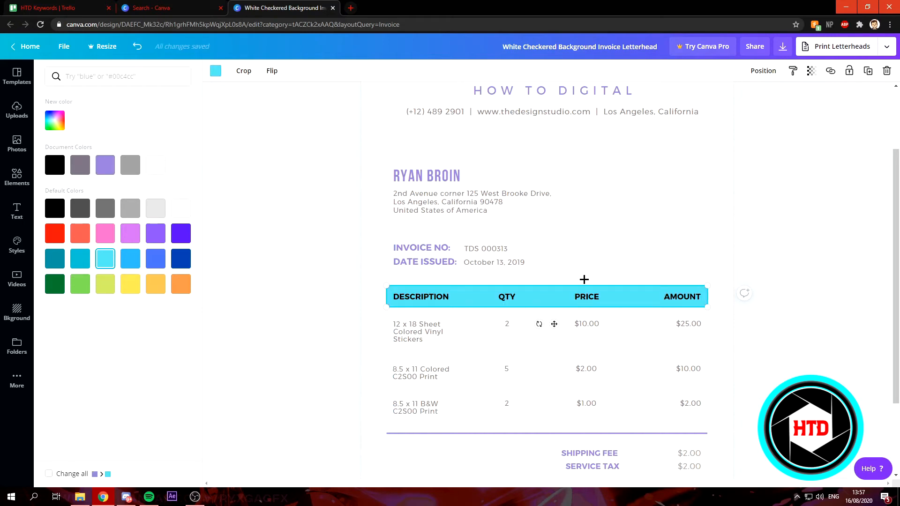
pyautogui.click(57, 126)
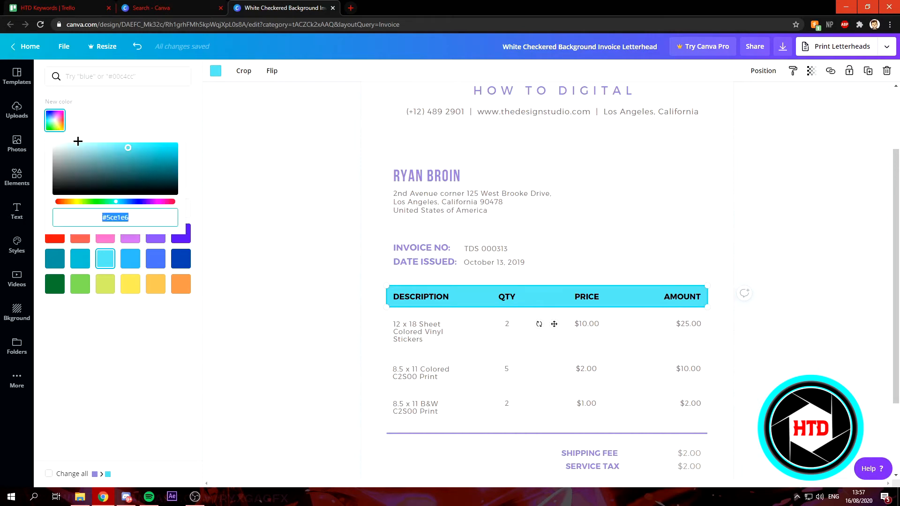
pyautogui.moveTo(117, 202)
pyautogui.mouseDown()
pyautogui.moveTo(153, 205)
pyautogui.moveTo(93, 206)
pyautogui.moveTo(97, 213)
pyautogui.moveTo(106, 203)
pyautogui.mouseUp()
pyautogui.moveTo(131, 167)
pyautogui.mouseDown()
pyautogui.moveTo(162, 166)
pyautogui.moveTo(147, 162)
pyautogui.mouseUp()
pyautogui.click(159, 221)
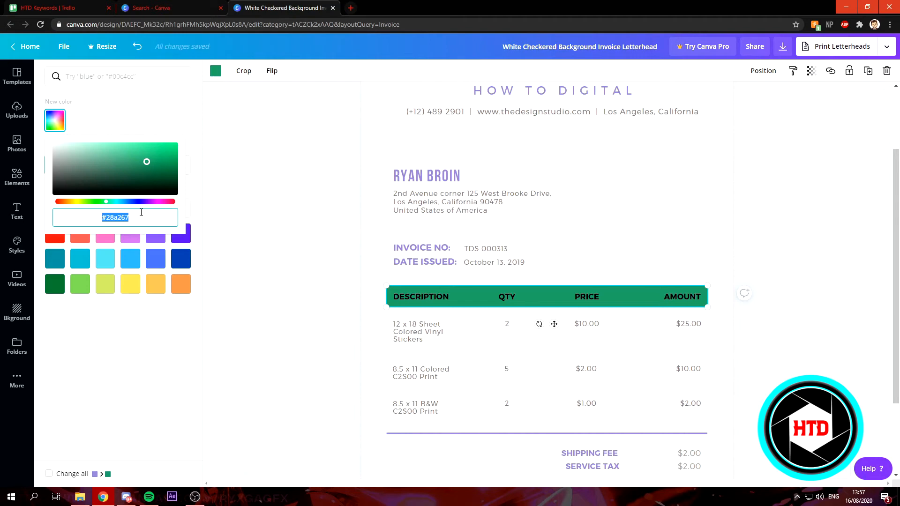
pyautogui.click(105, 263)
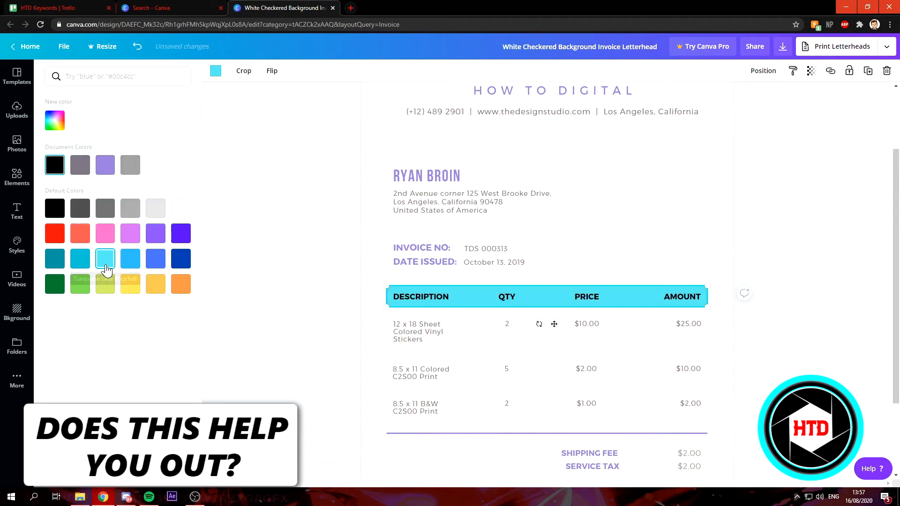
pyautogui.scroll(-2, 606, 285)
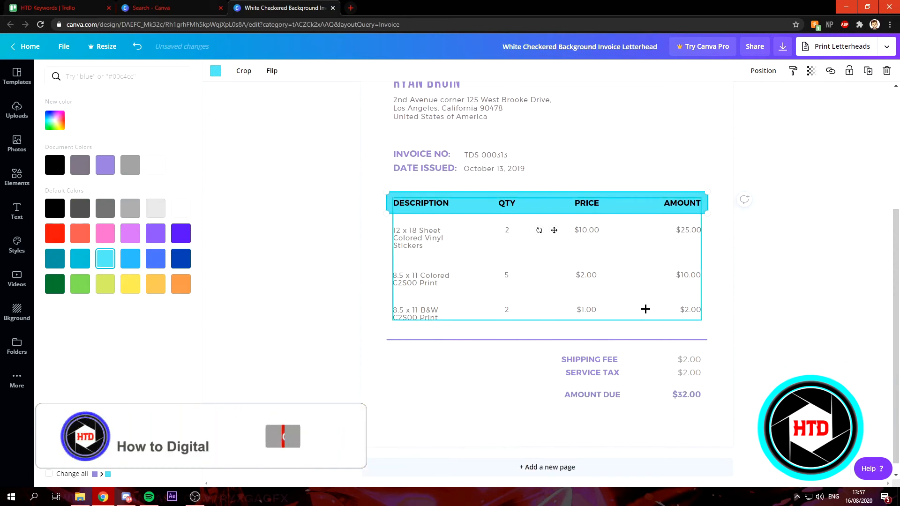
# Step: Turn the divider, SHIPPING FEE, SERVICE TAX, AMOUNT DUE labels and $32.00 total turquoise
pyautogui.click(626, 339)
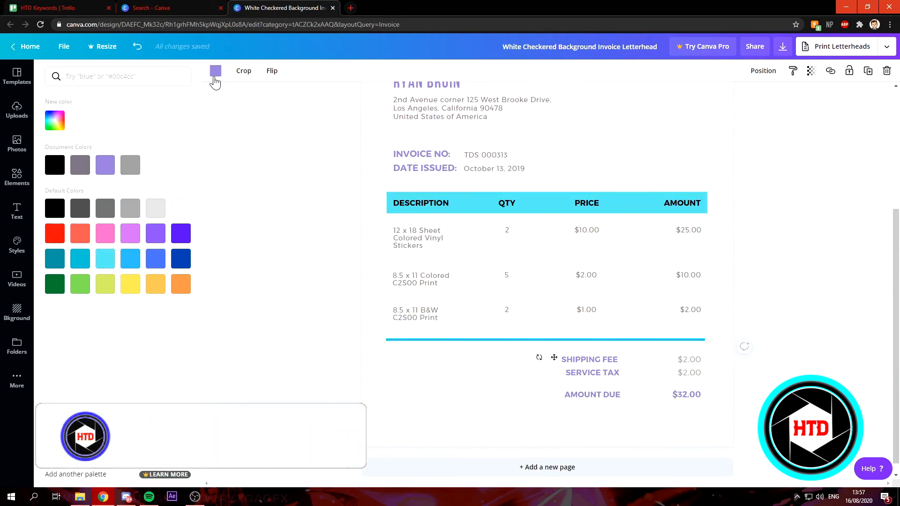
pyautogui.click(598, 360)
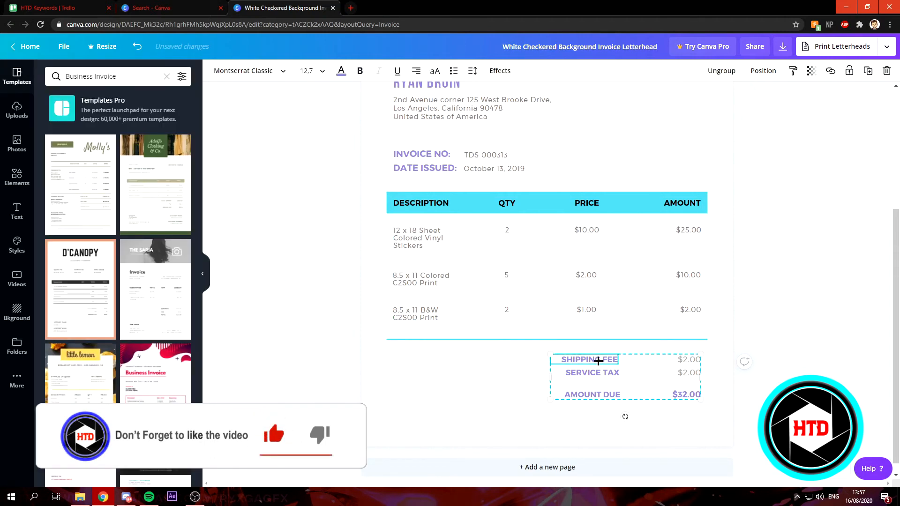
pyautogui.doubleClick(609, 362)
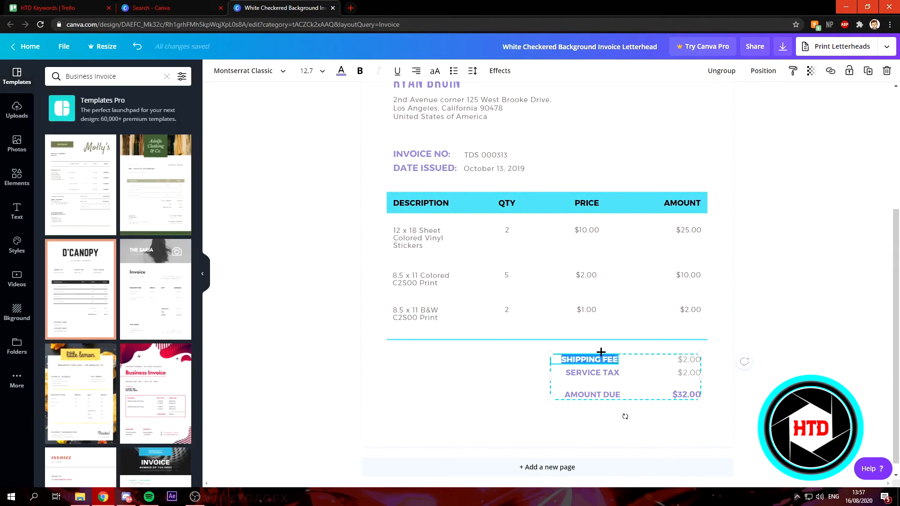
pyautogui.click(343, 78)
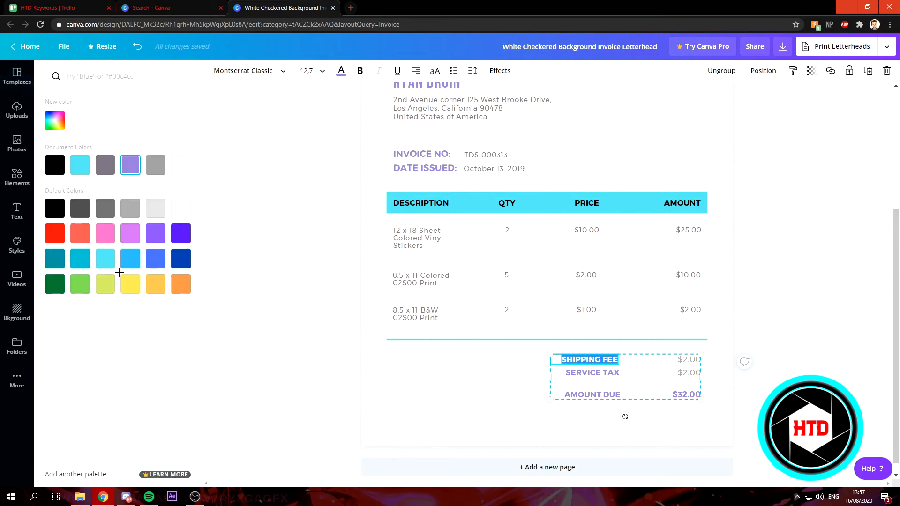
pyautogui.click(106, 265)
pyautogui.click(586, 373)
pyautogui.click(586, 372)
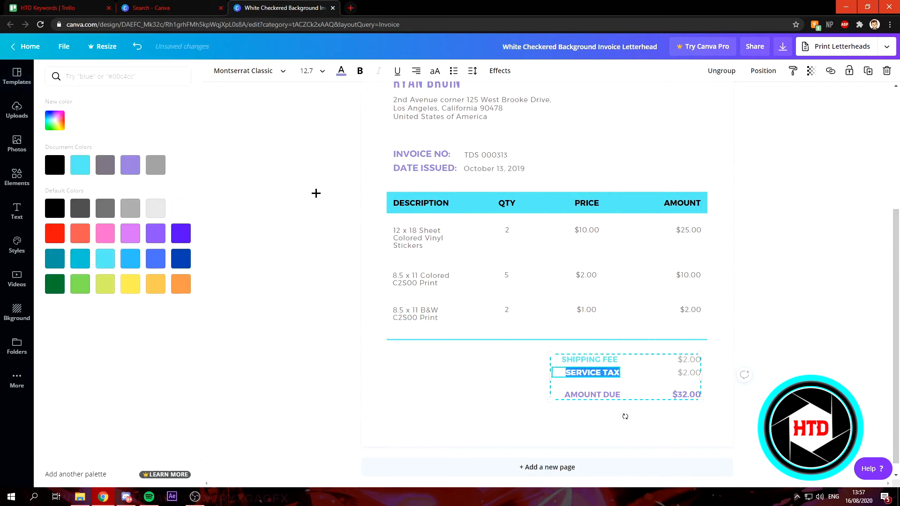
pyautogui.click(105, 259)
pyautogui.click(592, 394)
pyautogui.click(592, 394)
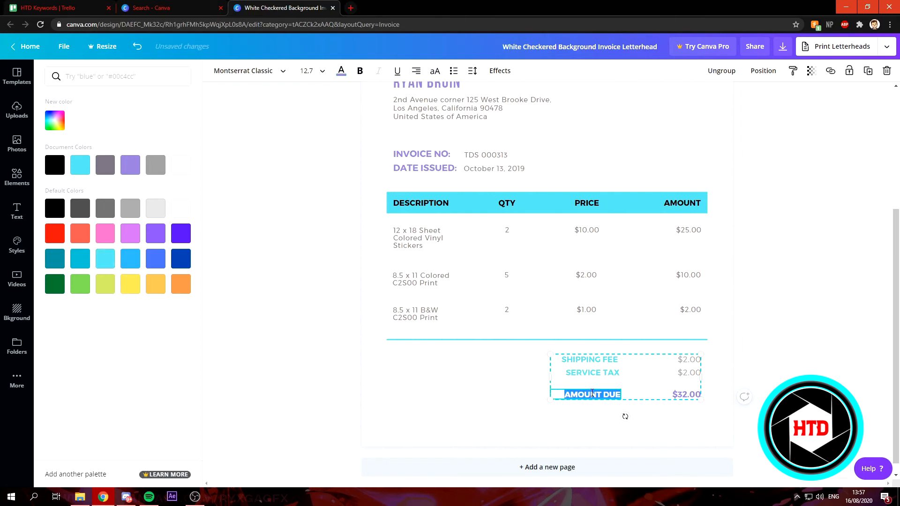
pyautogui.click(105, 259)
pyautogui.doubleClick(681, 394)
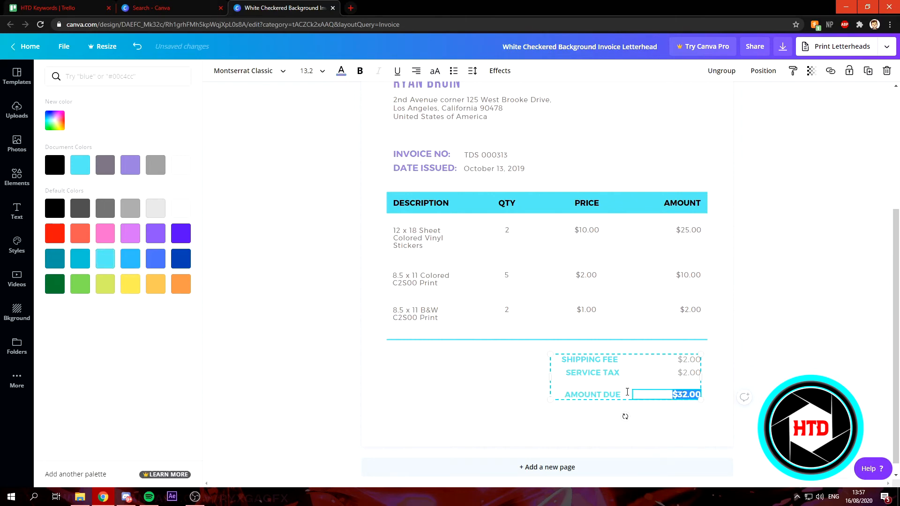
pyautogui.click(105, 258)
# Step: Turn the invoice number and date labels, client name and HOW TO DIGITAL tagline turquoise
pyautogui.scroll(4, 603, 286)
pyautogui.click(433, 340)
pyautogui.tripleClick(433, 340)
pyautogui.tripleClick(421, 355)
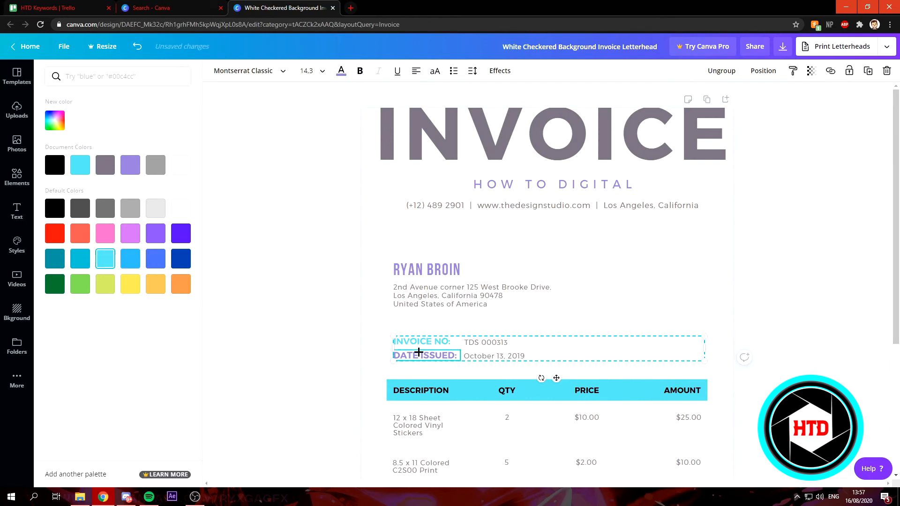
pyautogui.click(105, 258)
pyautogui.click(414, 276)
pyautogui.tripleClick(414, 277)
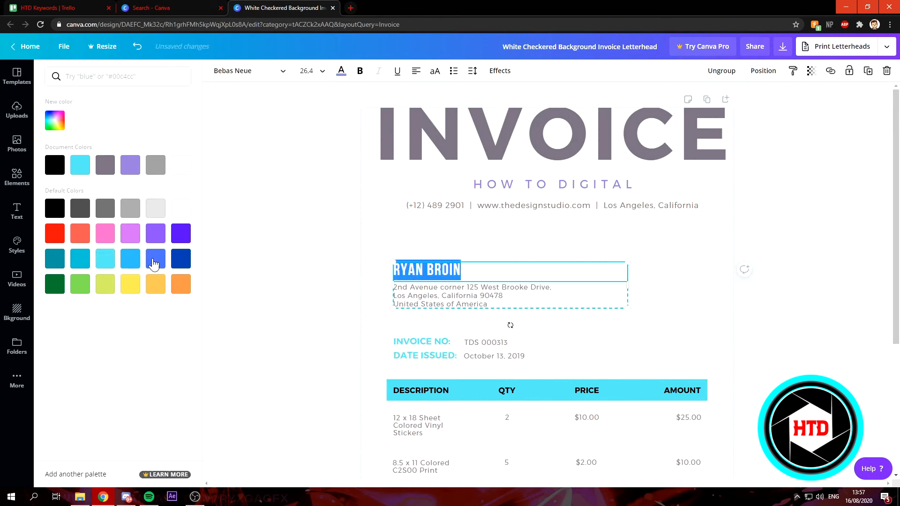
pyautogui.click(105, 258)
pyautogui.click(547, 184)
pyautogui.tripleClick(555, 183)
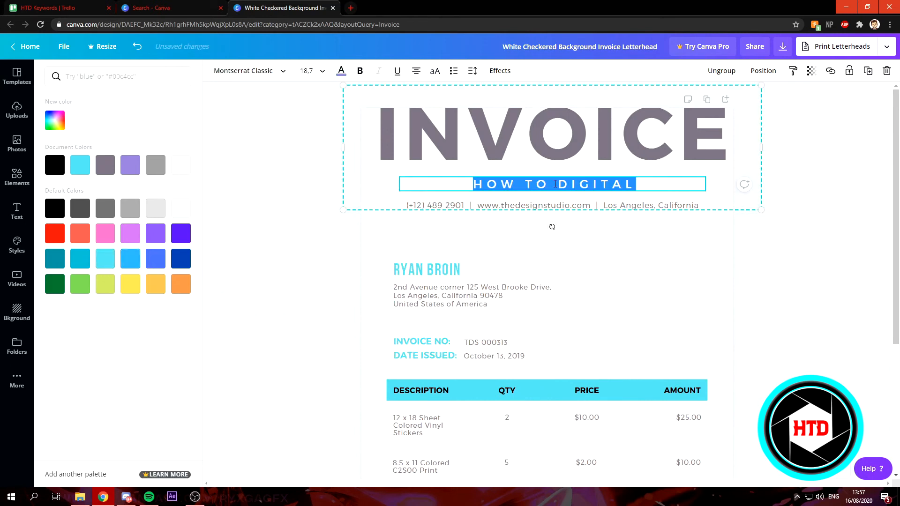
pyautogui.click(105, 258)
# Step: Set the zoom to 50% to review the whole recoloured page
pyautogui.click(827, 481)
pyautogui.click(806, 357)
pyautogui.click(737, 312)
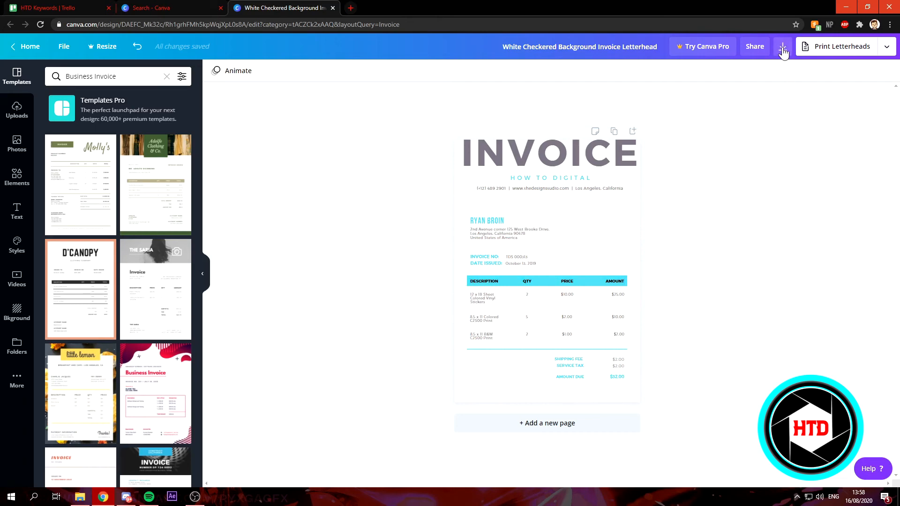
# Step: Download the invoice with the file type kept on PDF Print
pyautogui.click(782, 47)
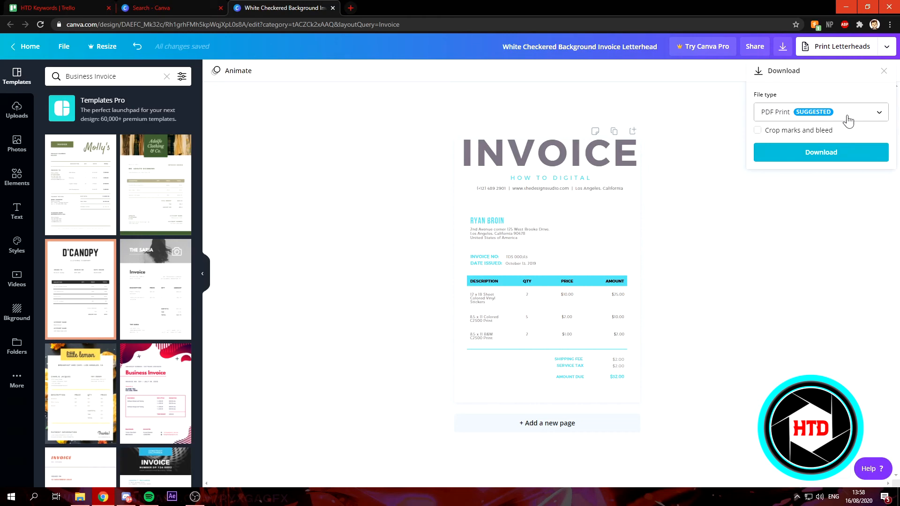
pyautogui.click(820, 121)
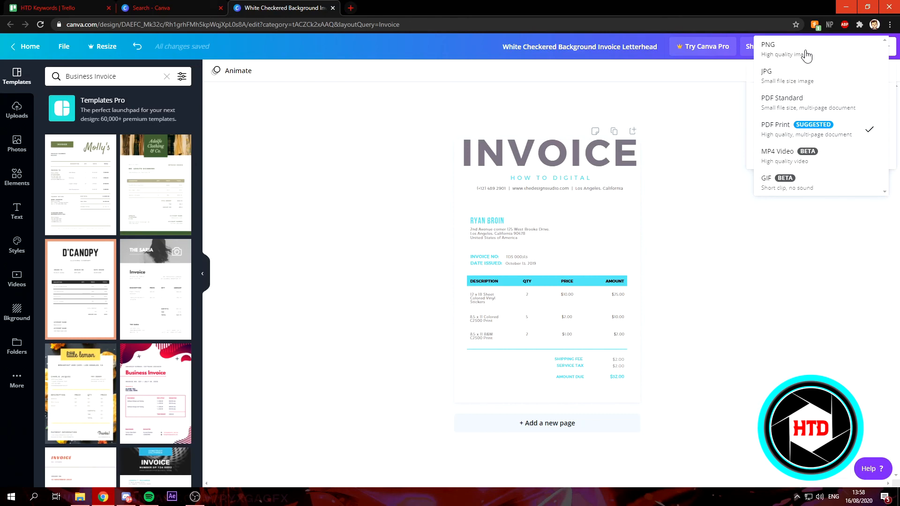
pyautogui.click(749, 96)
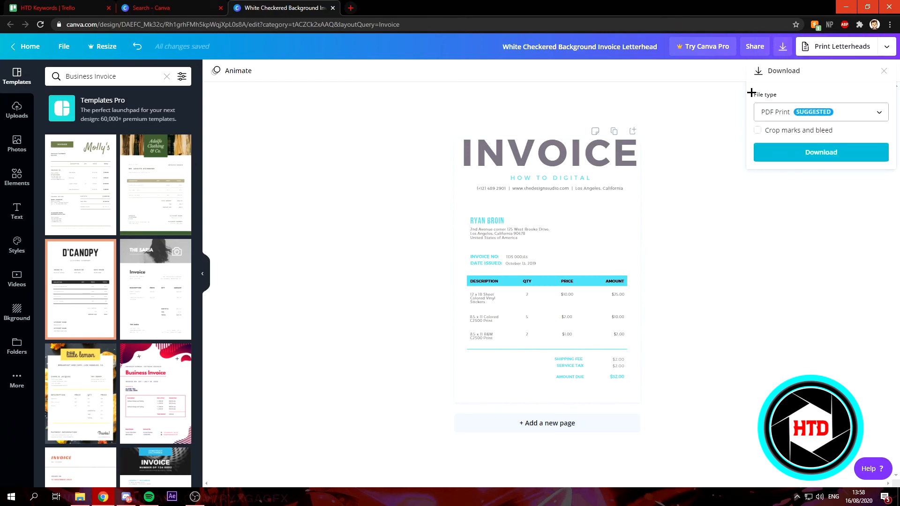
pyautogui.click(819, 153)
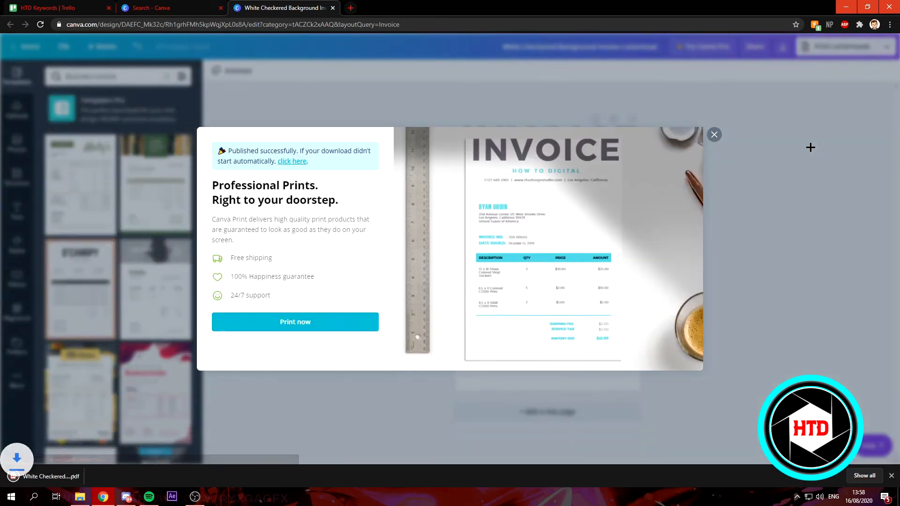
# Step: Open the downloaded invoice PDF in Chrome's viewer and zoom out twice to fit the page
pyautogui.click(77, 471)
pyautogui.scroll(-3, 432, 275)
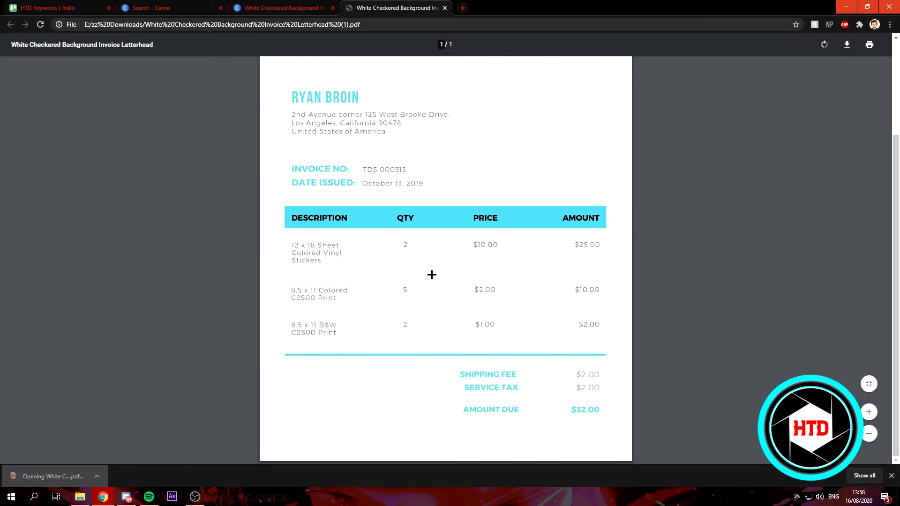
pyautogui.scroll(3, 434, 272)
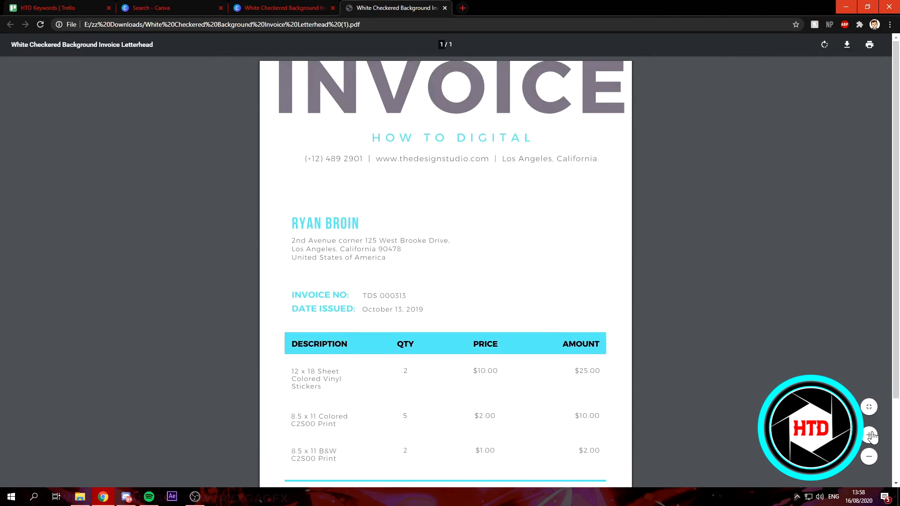
pyautogui.click(869, 457)
pyautogui.click(869, 456)
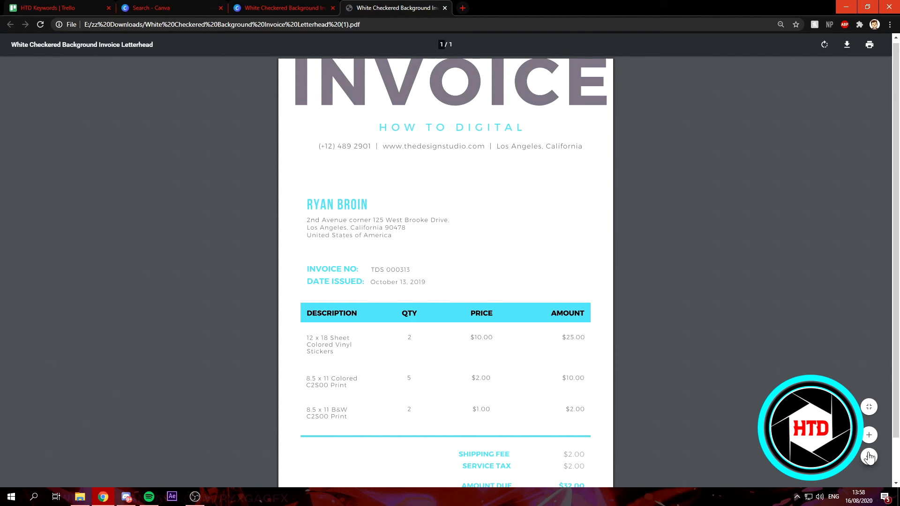